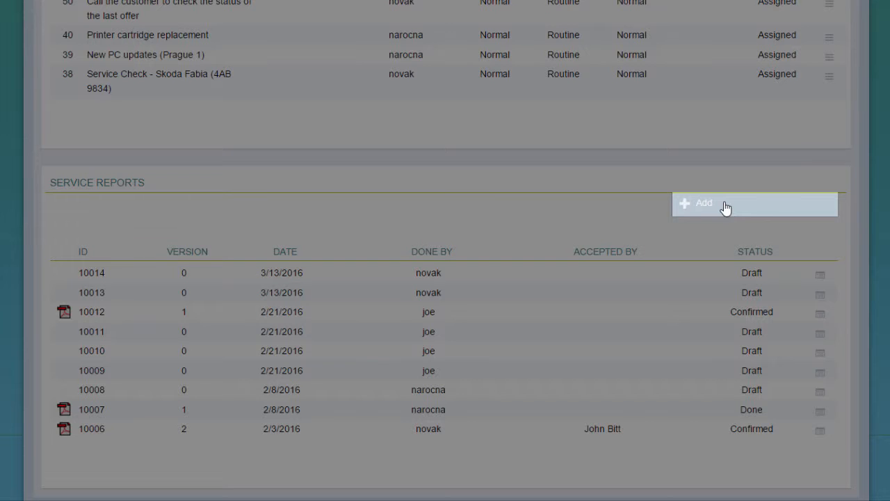
Add a service report for the customer and mark its first task as done with the resolution description "Installation done"
left_click(723, 206)
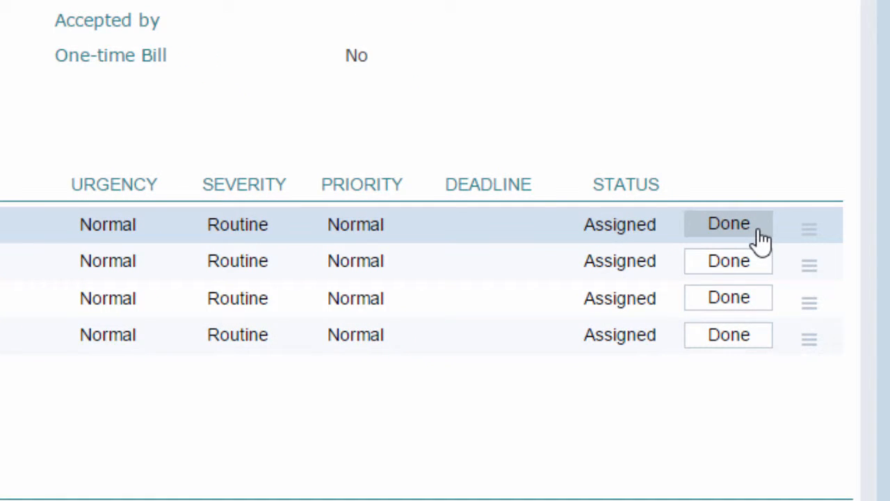
left_click(762, 239)
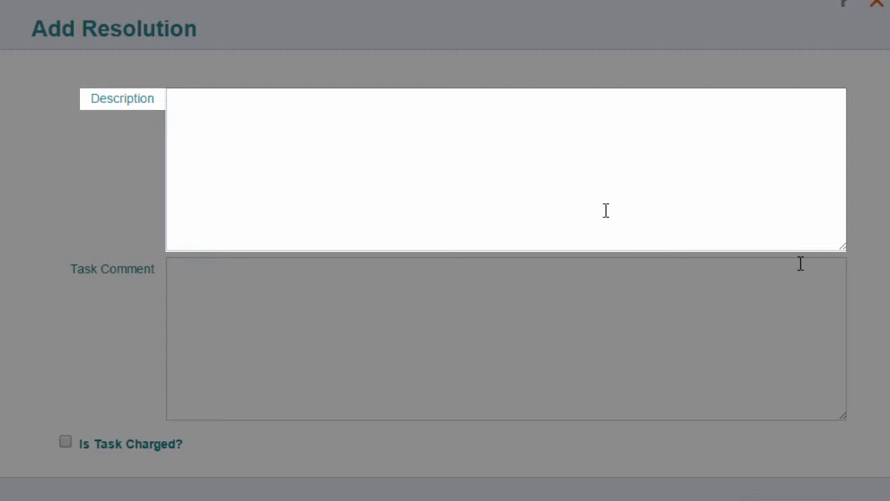
left_click(596, 204)
type("Installation ")
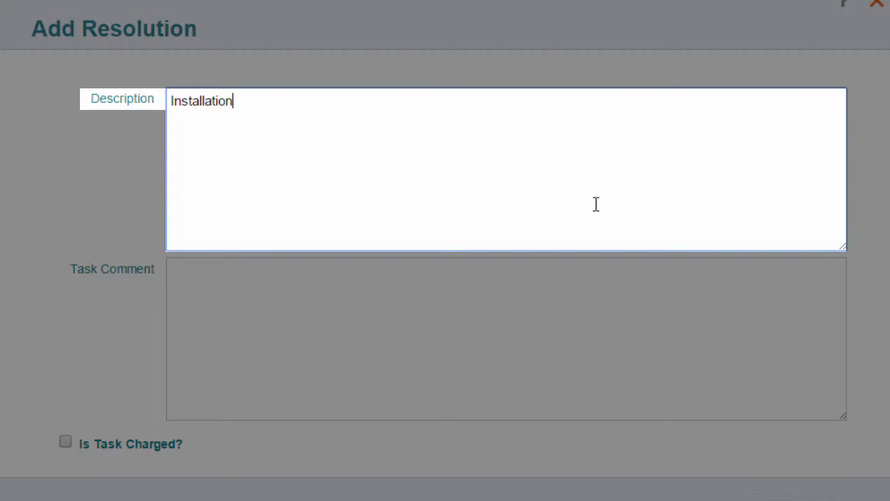
type("done")
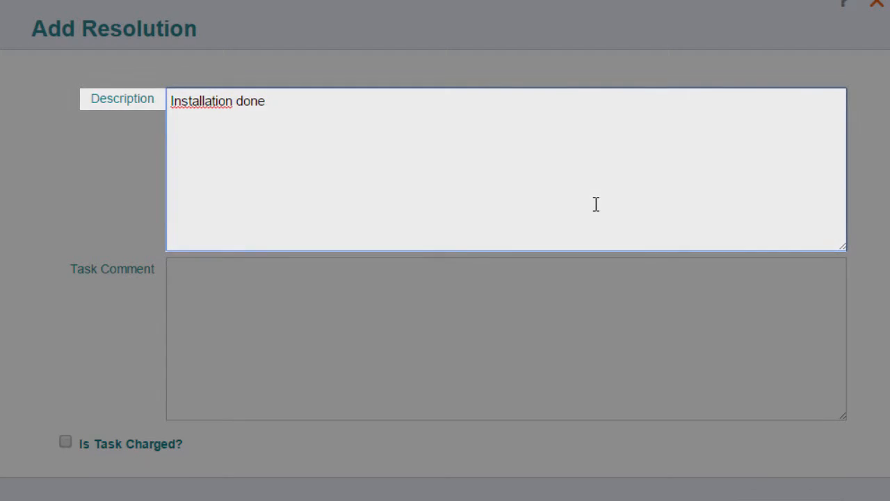
left_click(597, 292)
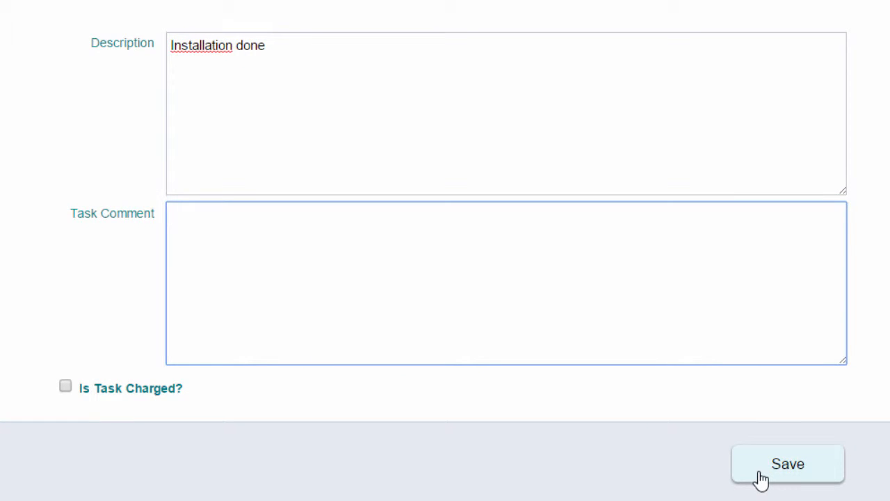
left_click(762, 479)
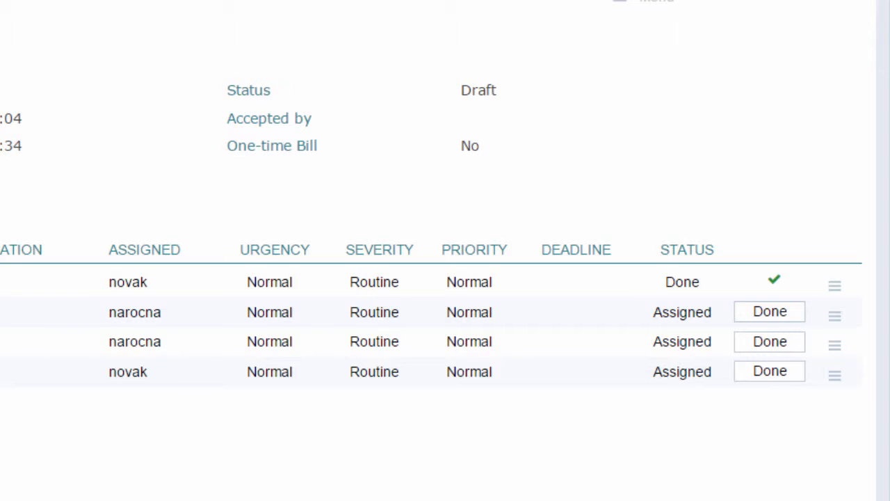
left_click(838, 295)
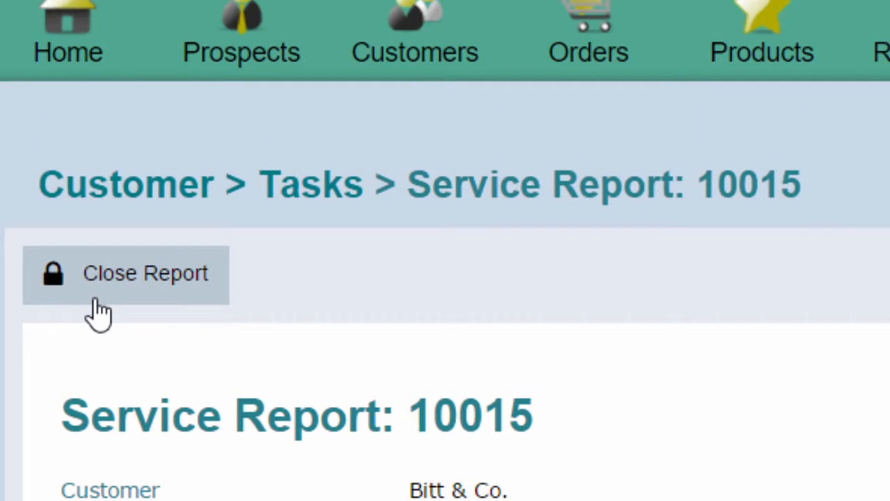
Start closing the service report and set its start of work date to 04/02/2016
left_click(96, 78)
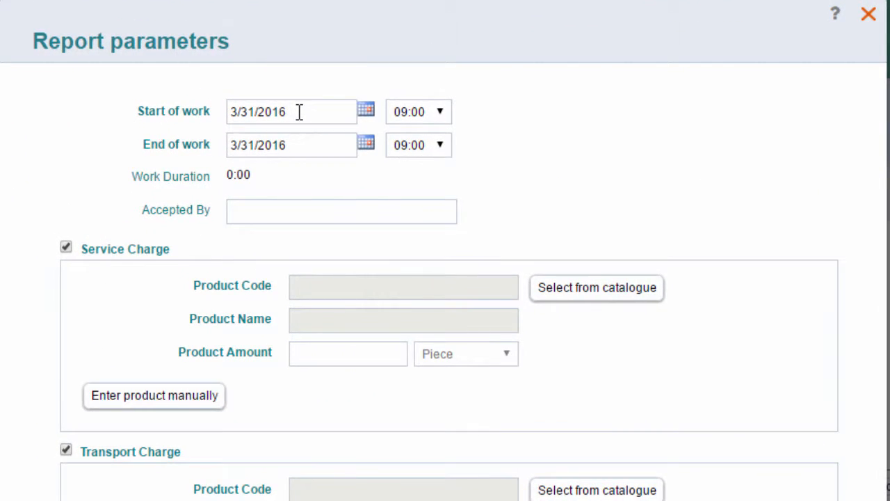
left_click(362, 112)
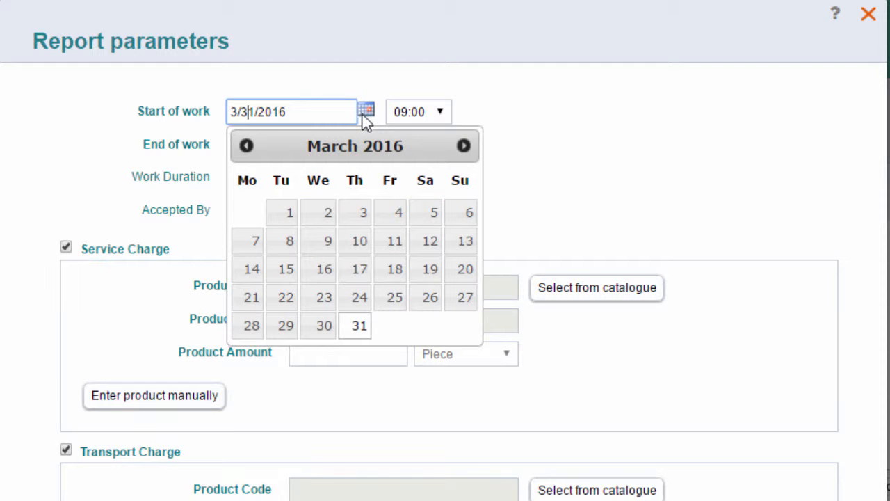
left_click(464, 146)
left_click(427, 213)
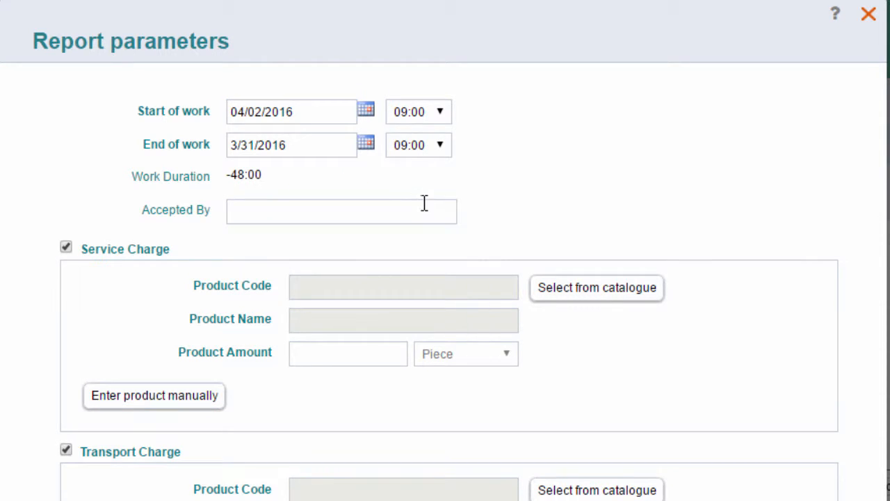
Set the report's end of work to 04/02/2016 at 16:20
left_click(369, 144)
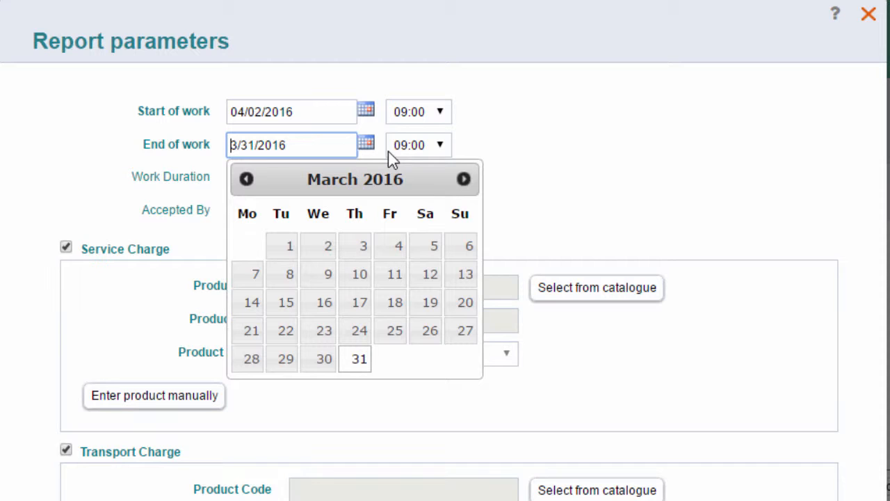
left_click(463, 179)
left_click(427, 247)
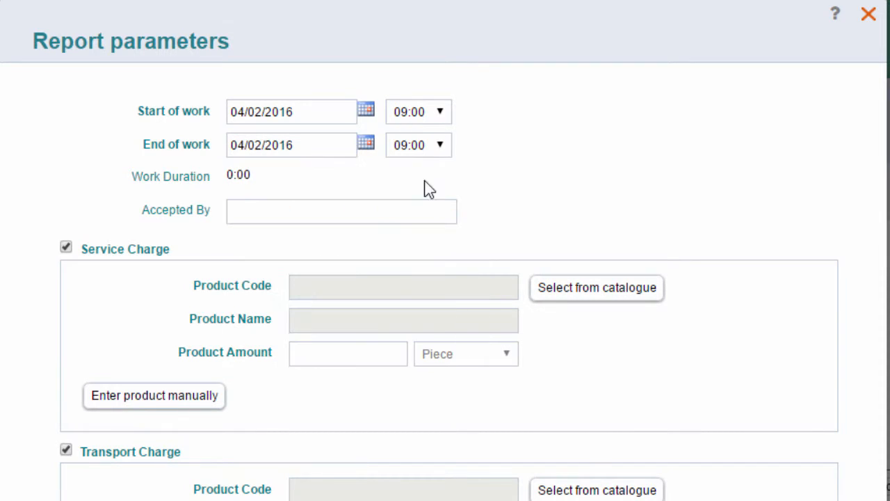
left_click(440, 145)
left_click_drag(447, 271, 458, 369)
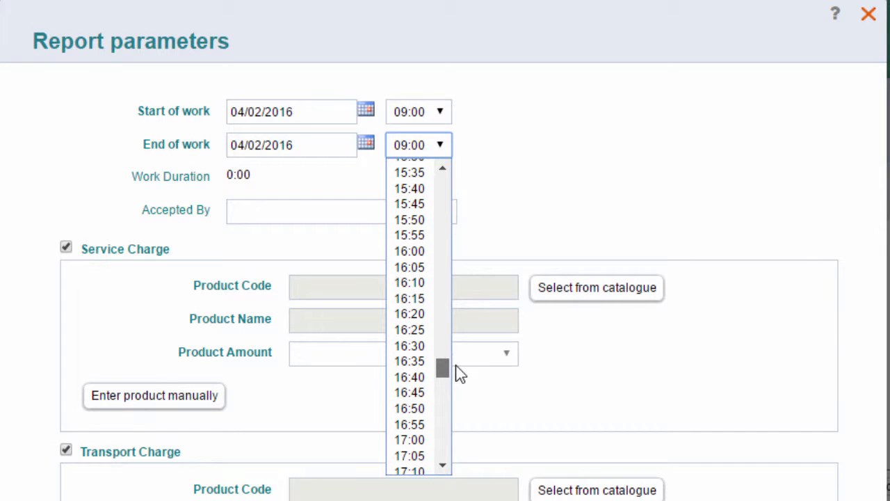
left_click(411, 314)
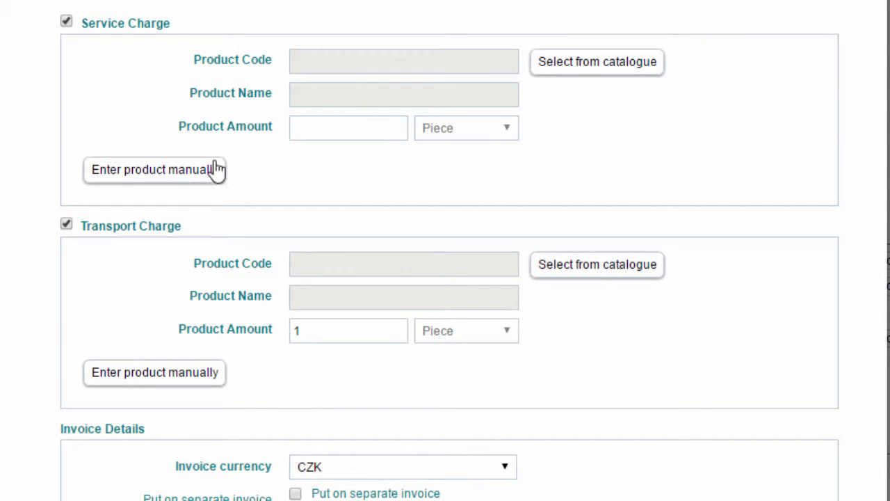
Define the service charge manually as "Hourly Rate Standard" at a price of 600 CZK with VAT included
left_click(188, 176)
left_click(326, 95)
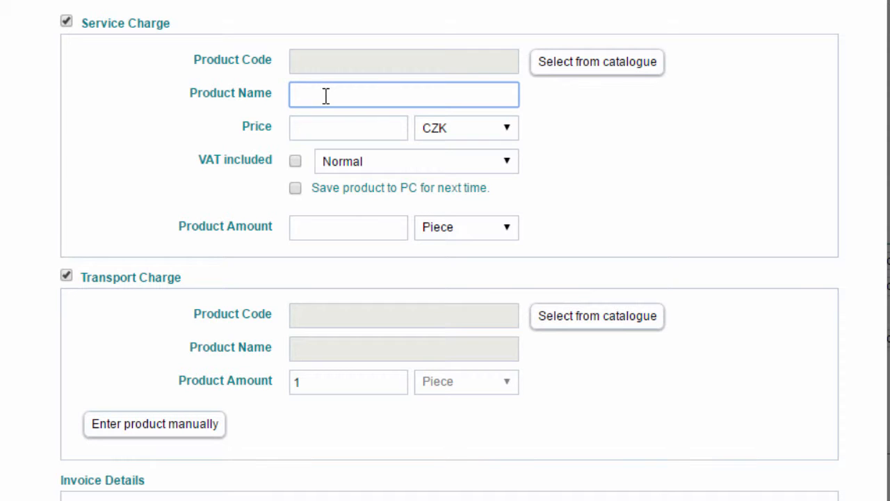
type("Hourly Rate Standard")
left_click(328, 126)
type("600")
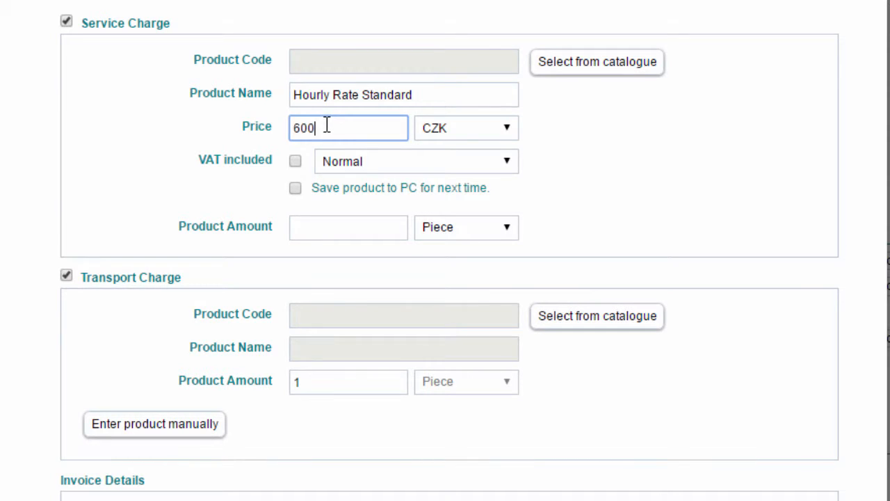
left_click(295, 161)
Set the service charge's product amount to 7:20 by copying the work duration, with Hour as the unit
left_click(340, 227)
scroll(341, 228, "up", 2)
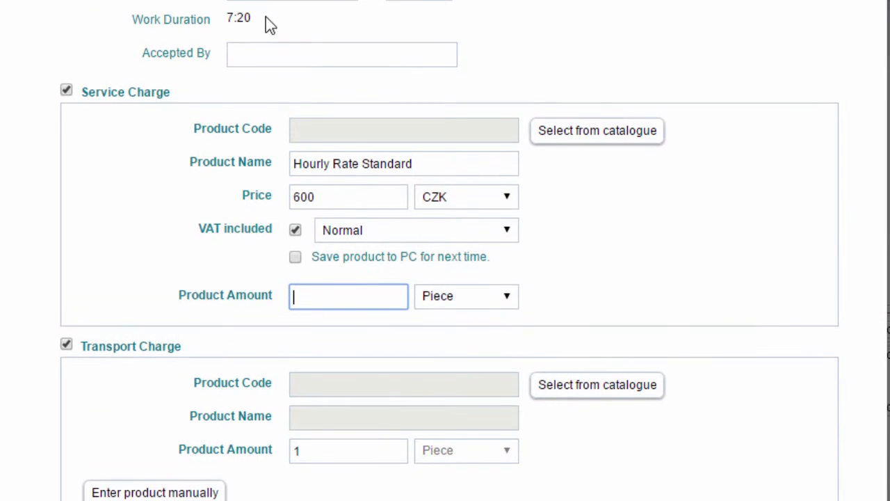
left_click_drag(261, 25, 233, 28)
key("ctrl+c")
left_click(320, 301)
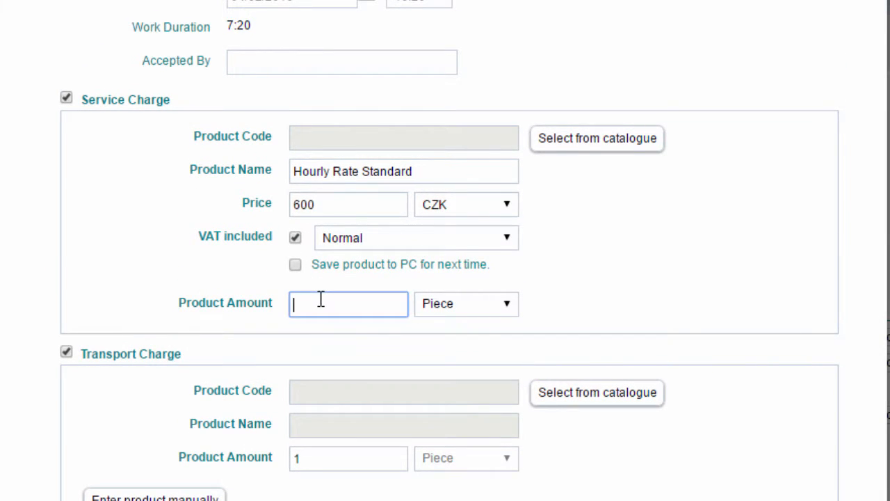
key("ctrl+v")
key("Tab")
left_click(469, 307)
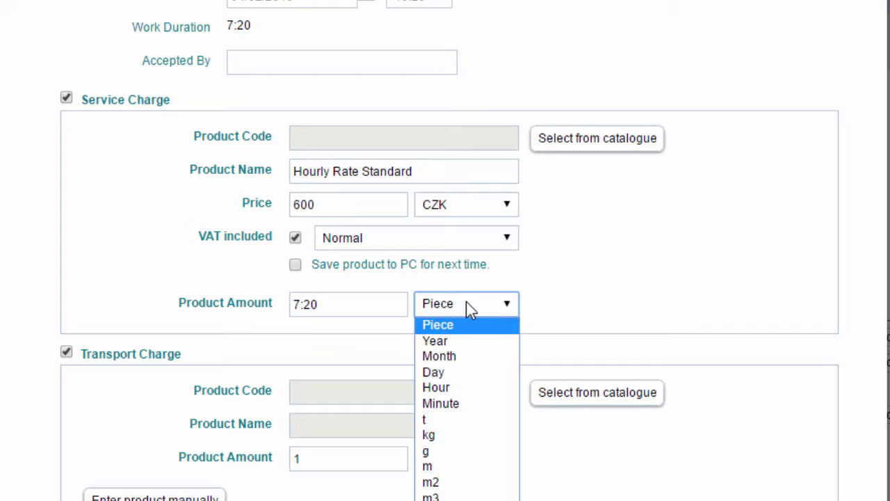
left_click(474, 389)
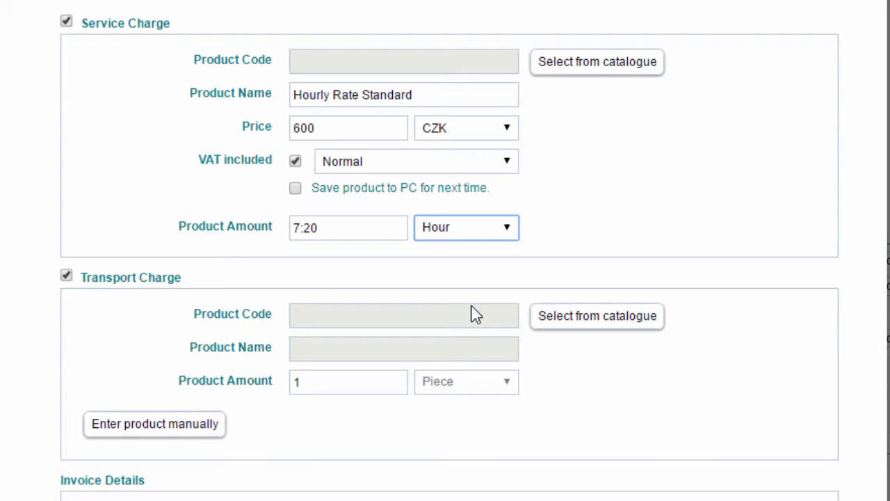
Choose Doprava extra (TRANSPORT) from the catalogue as the transport charge and save the report parameters
left_click(554, 317)
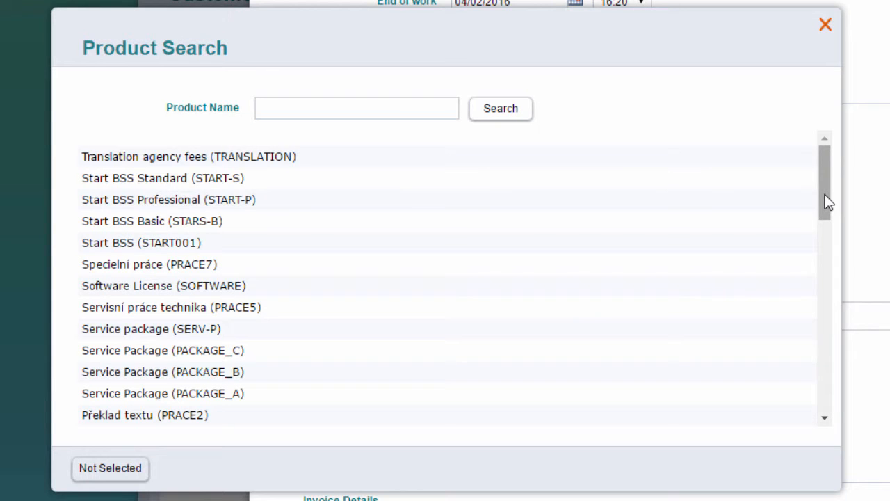
left_click_drag(828, 207, 837, 370)
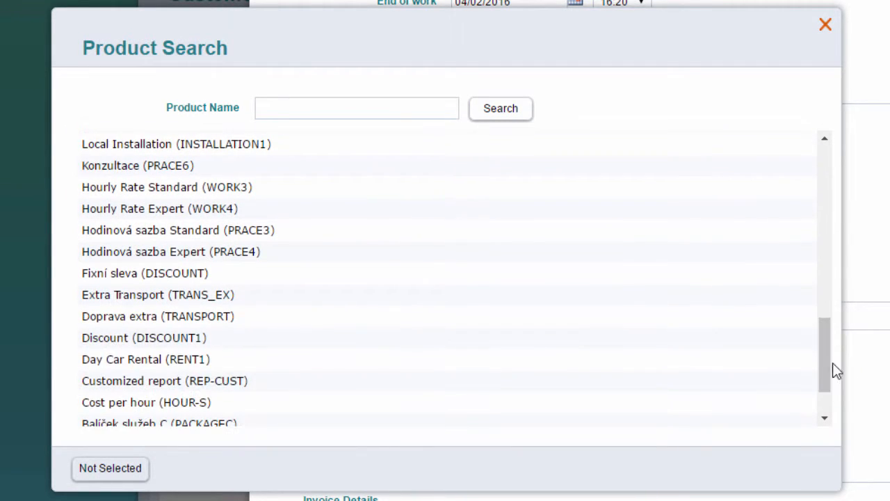
left_click(461, 325)
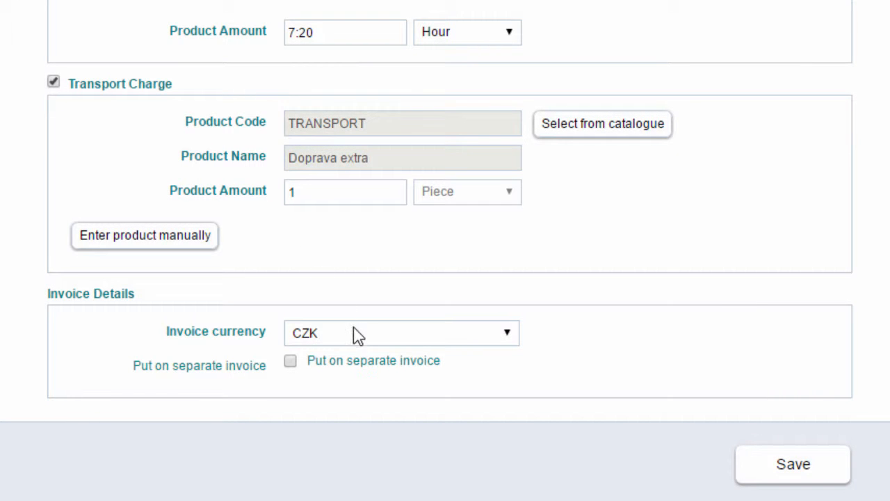
left_click(757, 479)
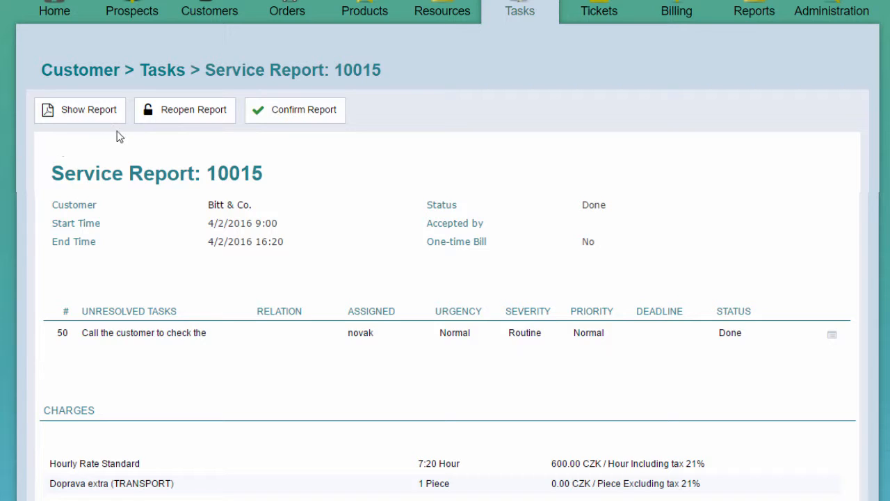
Reopen the service report to look over its tasks and charges, and close it again
left_click(144, 120)
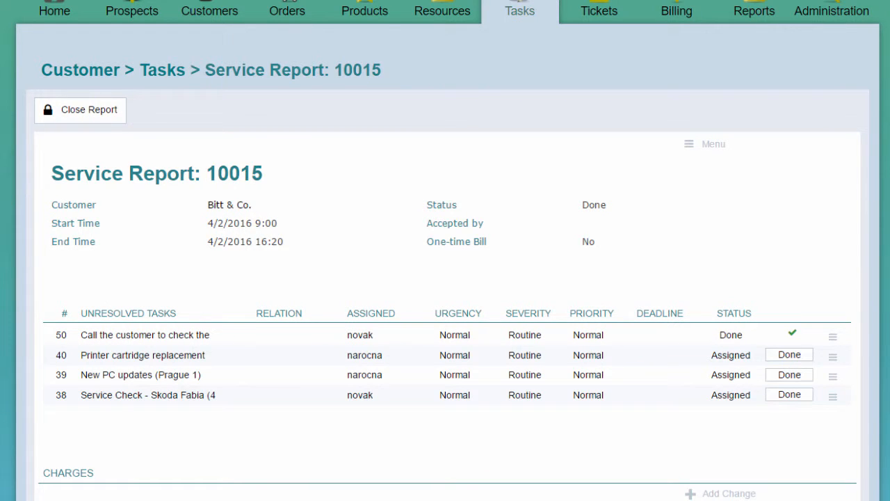
scroll(445, 279, "down", 2)
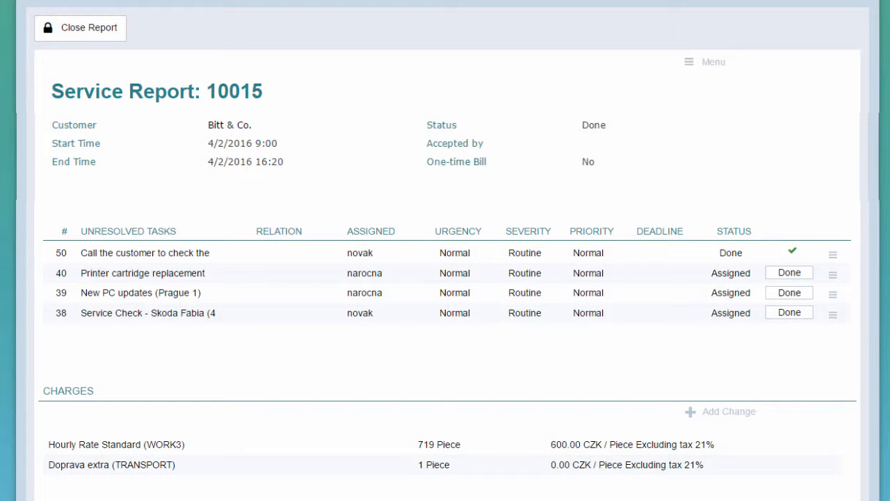
left_click(40, 38)
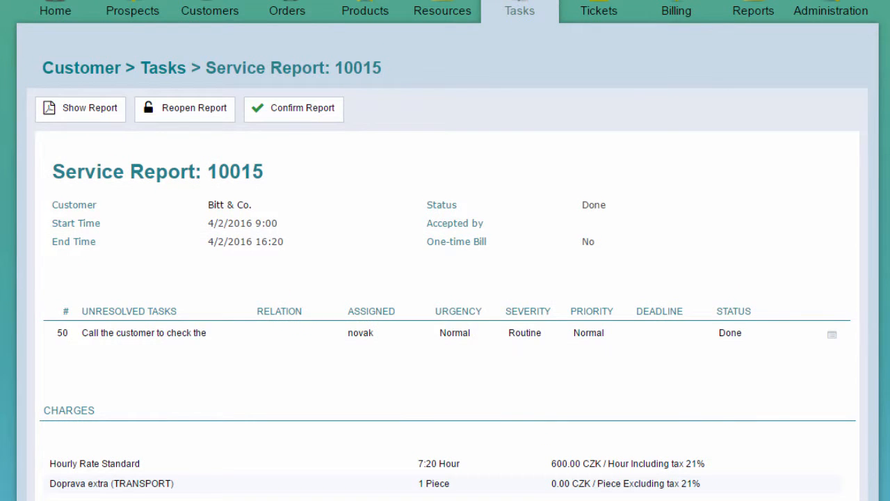
Show the closed service report as a PDF and confirm the report
left_click(90, 111)
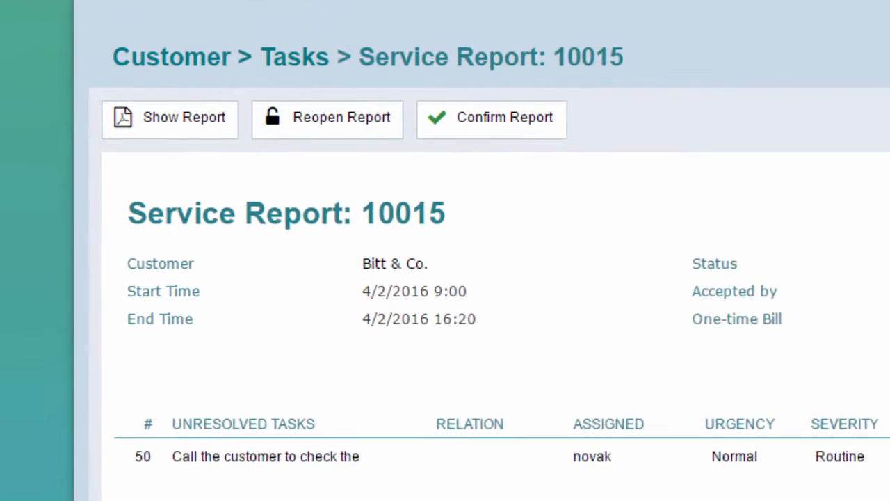
left_click(567, 140)
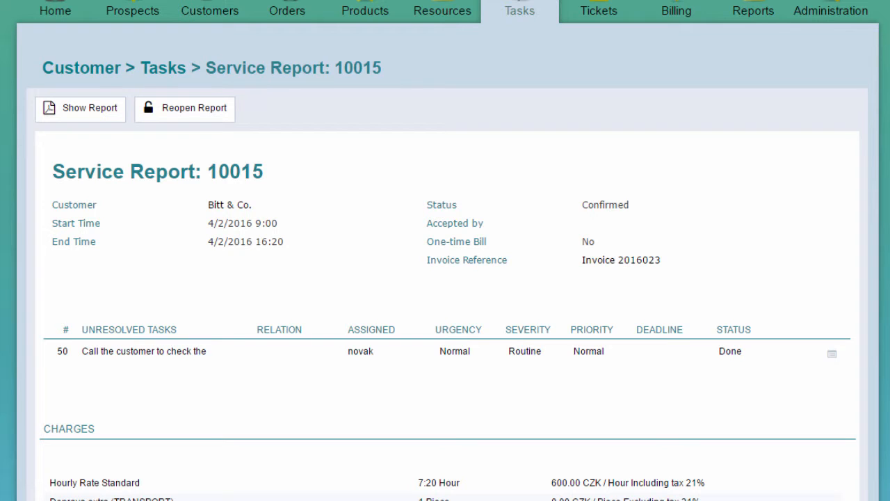
Open the invoice referenced by the report and examine its items, expanding the Service Report 10015 entry
left_click(651, 262)
scroll(445, 278, "down", 6)
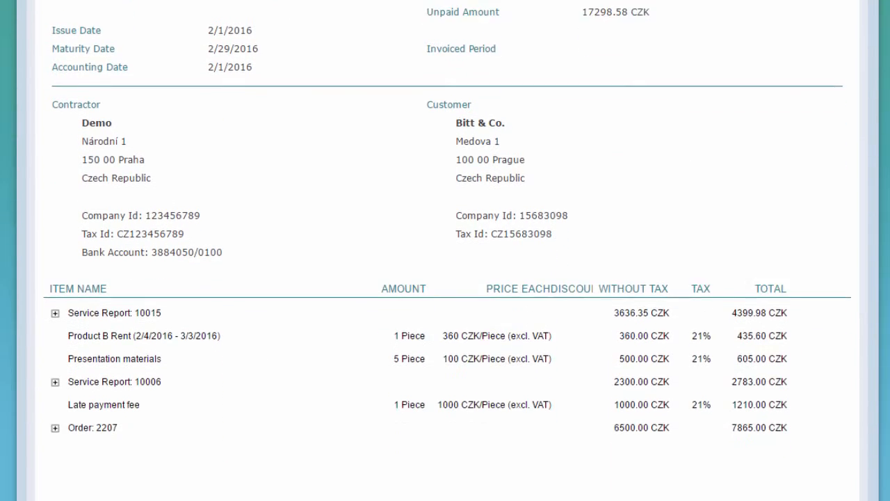
scroll(446, 278, "down", 1)
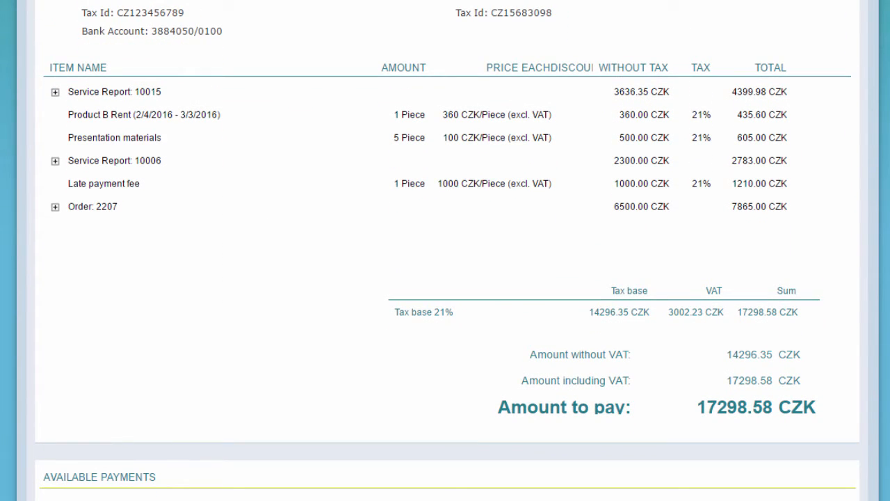
left_click(54, 95)
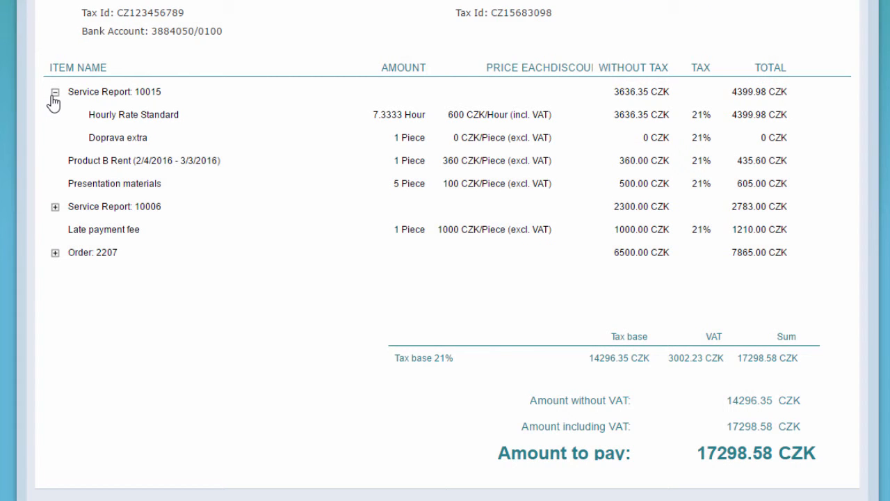
scroll(445, 251, "up", 6)
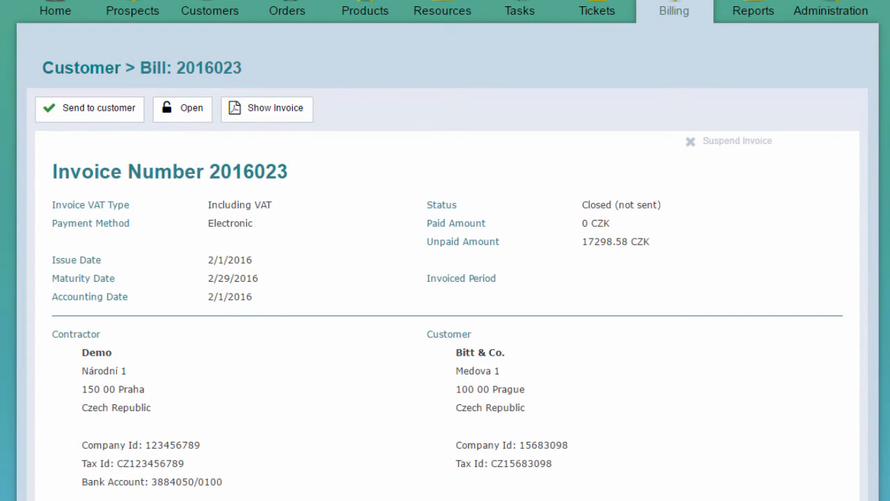
Return to the customer's record and check its remaining tasks and the list of service reports
left_click(61, 72)
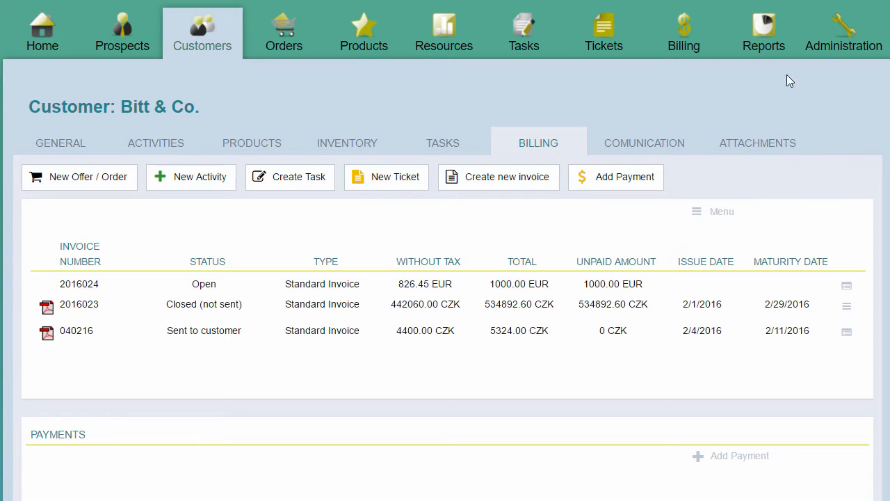
left_click(477, 139)
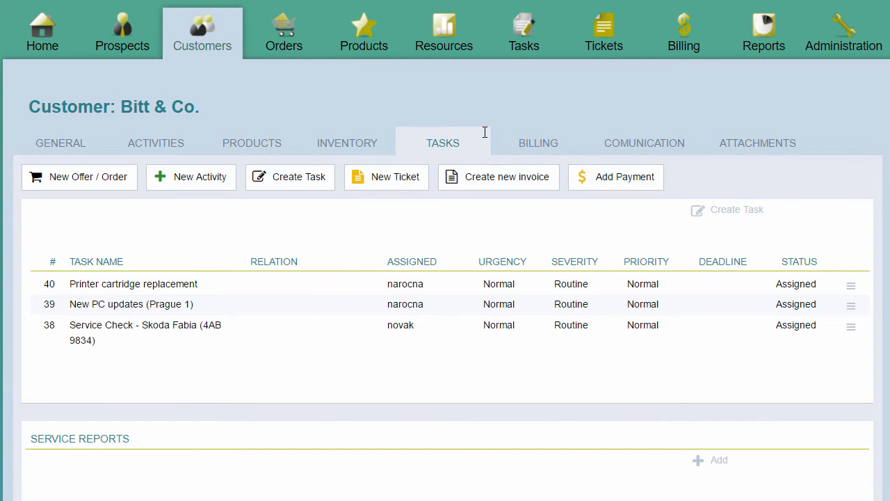
scroll(485, 133, "down", 3)
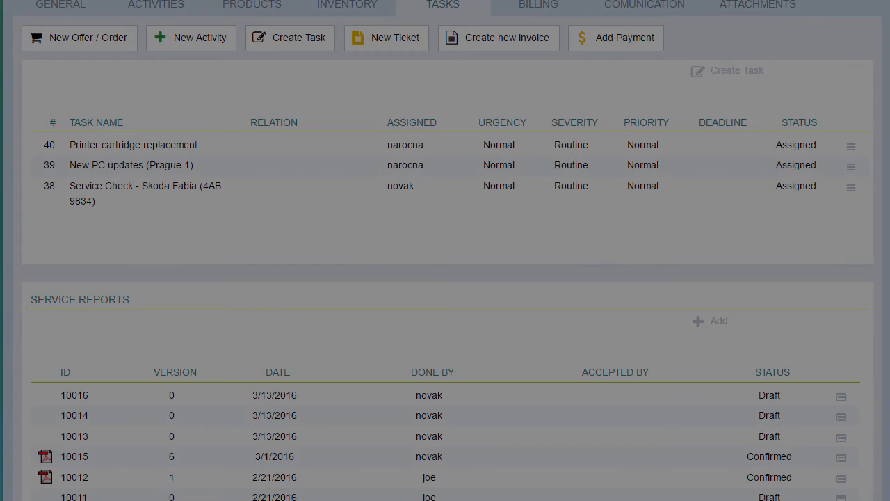